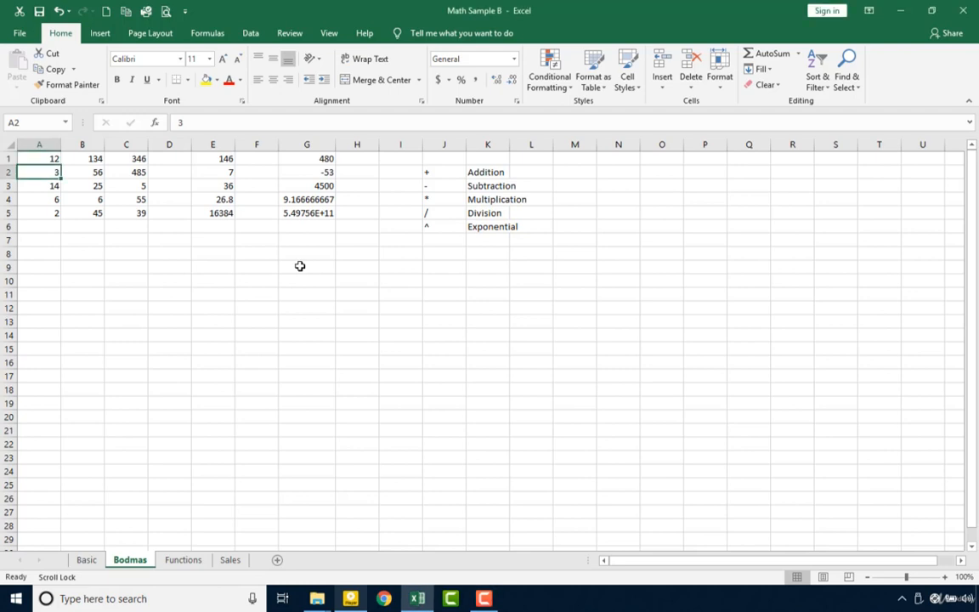
Step: Enter the letters B, O, D, M, A and S in capitals, one per cell, down G9:G14
click(300, 266)
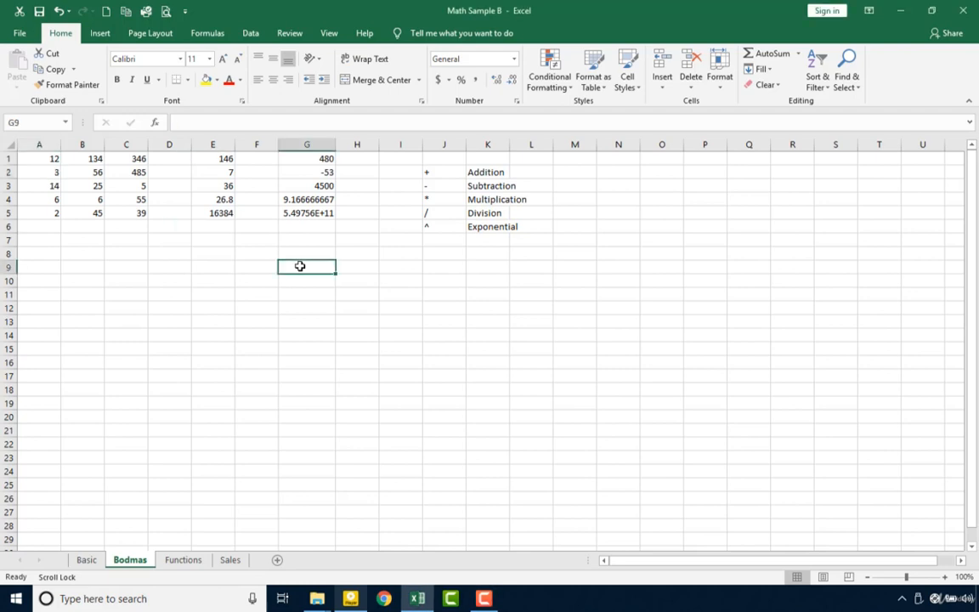
text(b)
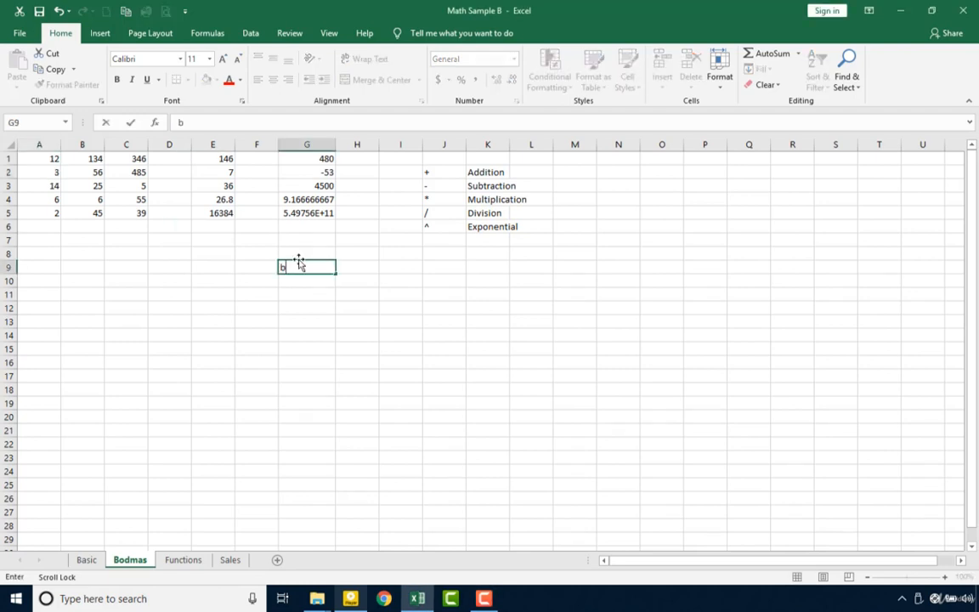
key(BackSpace)
key(Caps_Lock)
text(B)
key(Return)
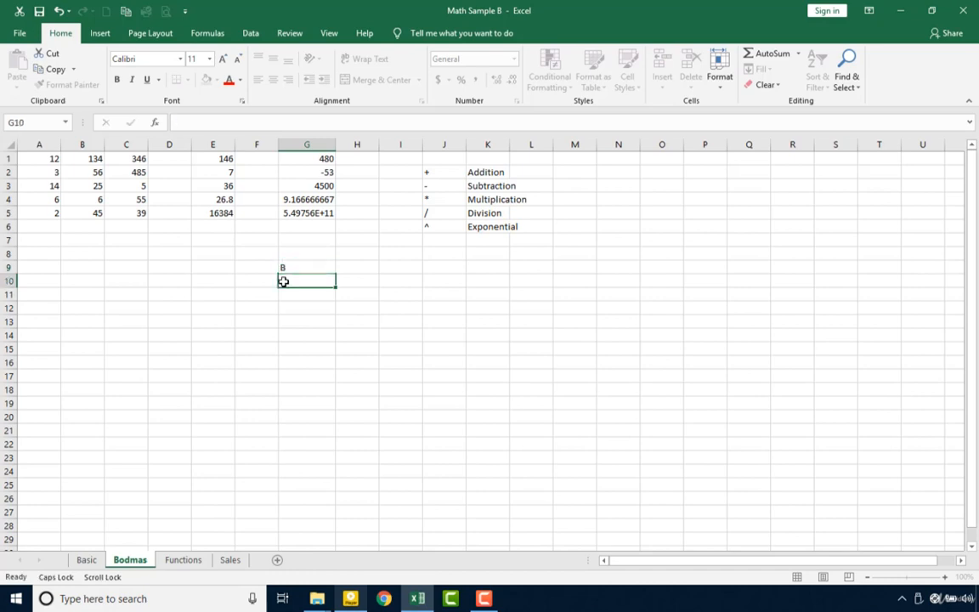
text(O)
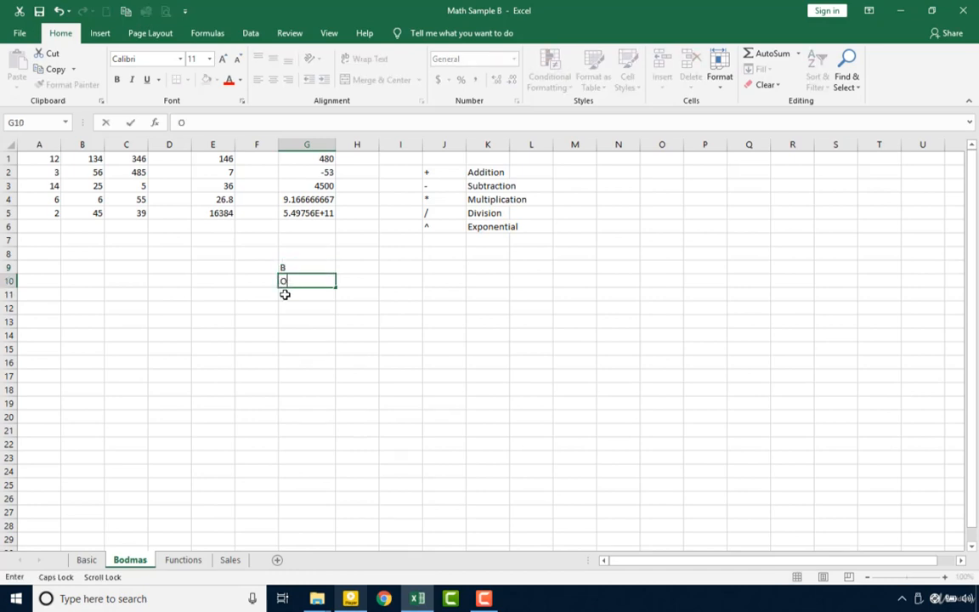
key(Return)
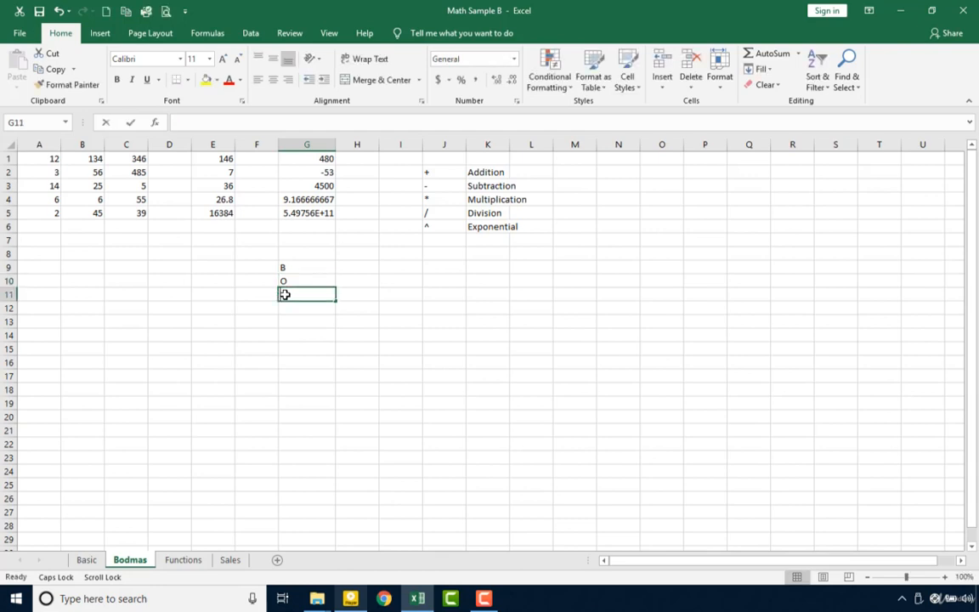
text(D)
key(Return)
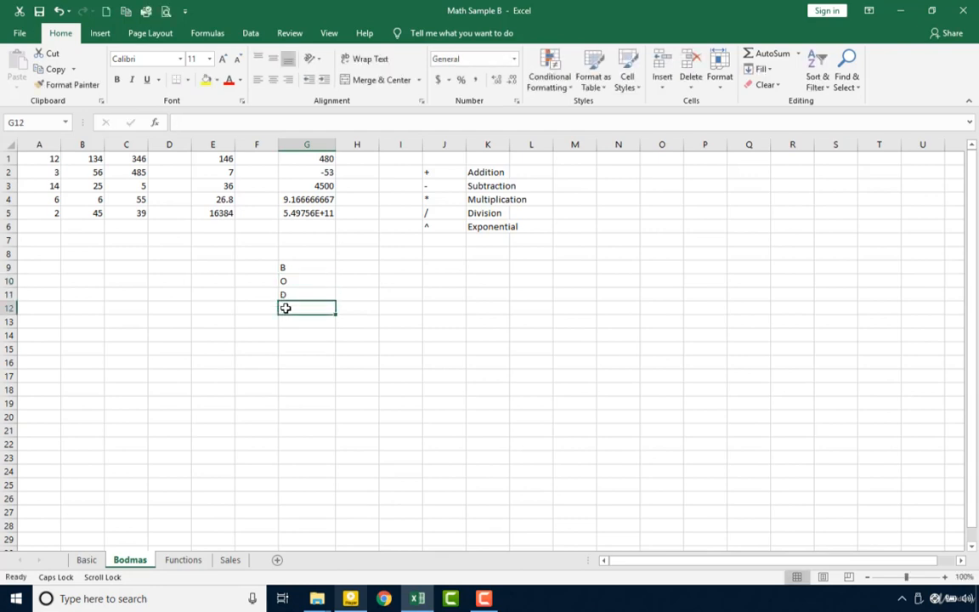
text(M)
key(Return)
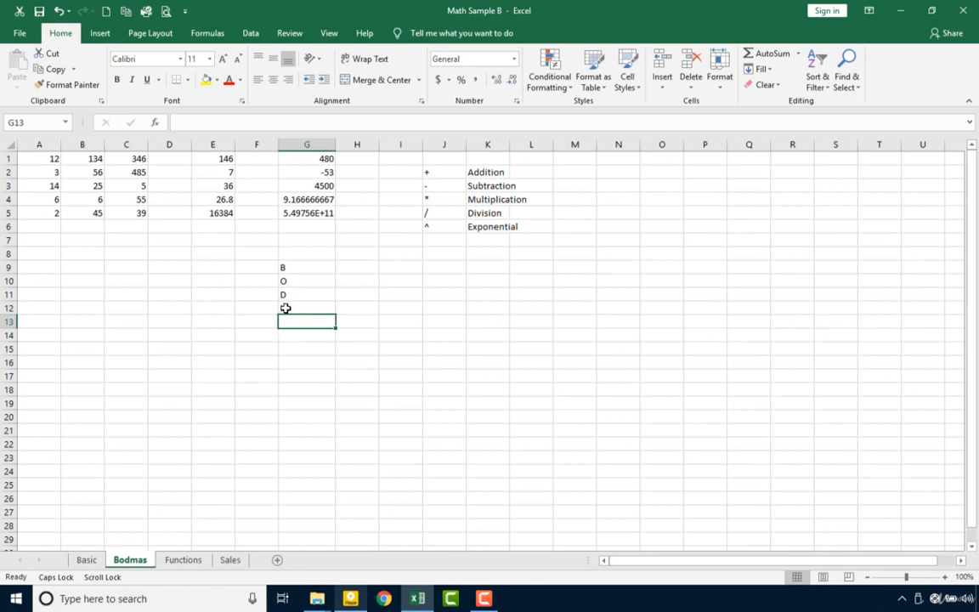
text(A)
key(Return)
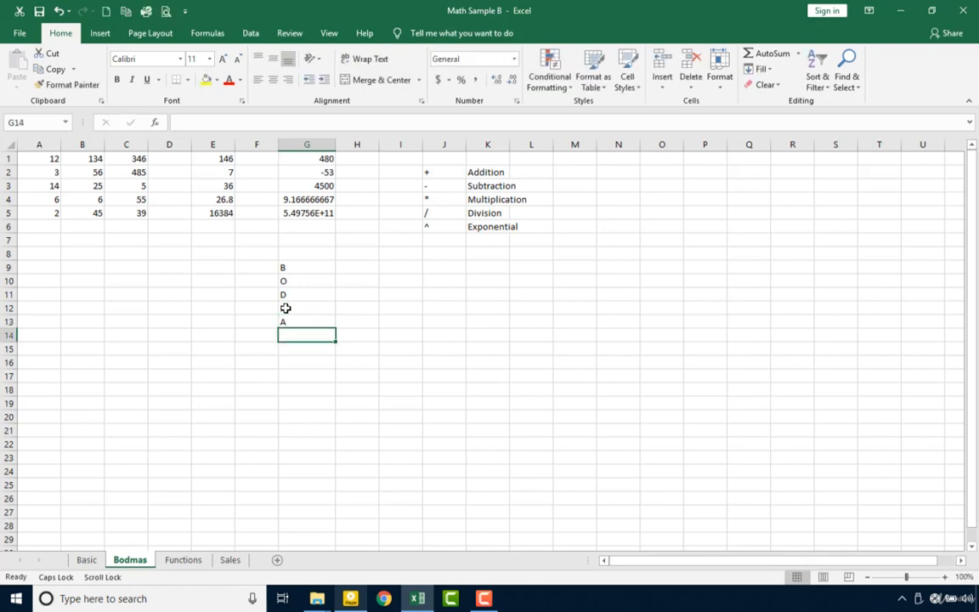
text(S)
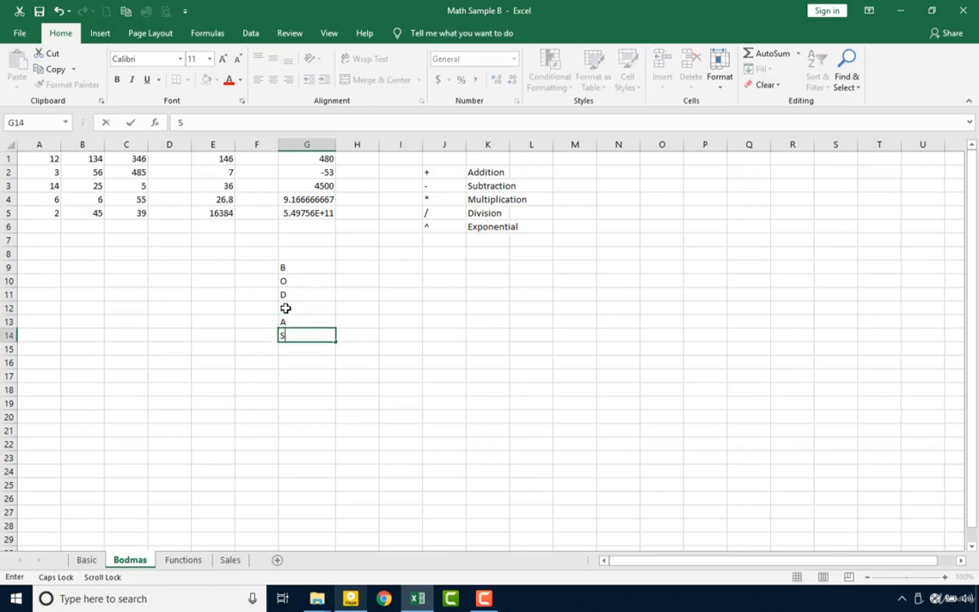
Step: Fill H9:H11 beside the first three letters with BRACKETS, OPERAND and DIVISION
click(357, 268)
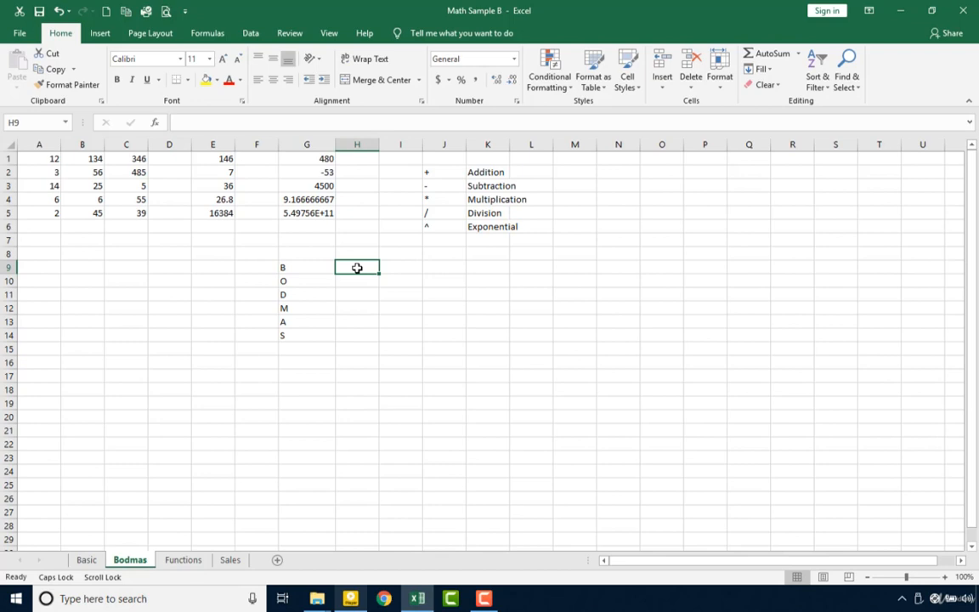
text(BRACK)
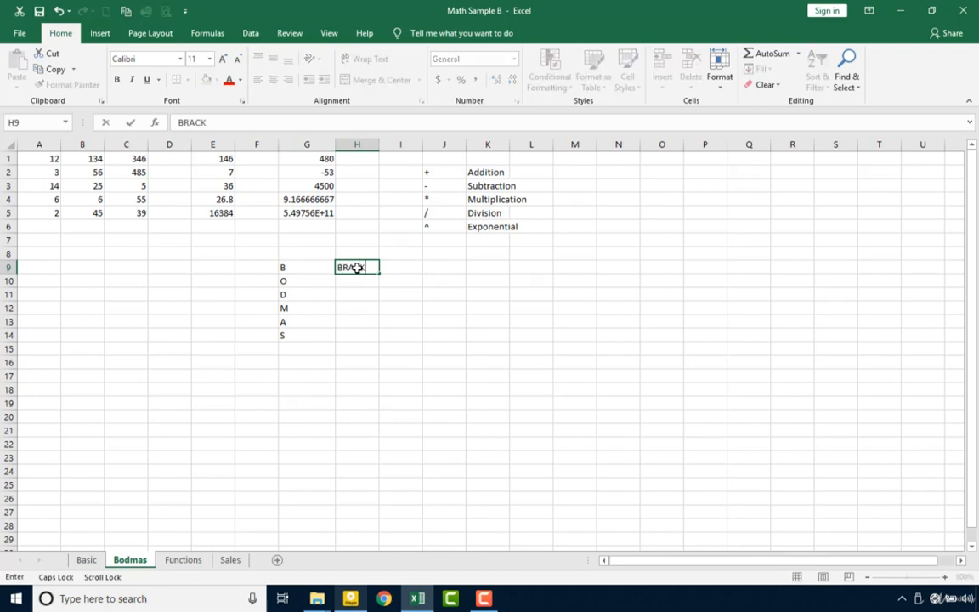
text(ETS)
key(Return)
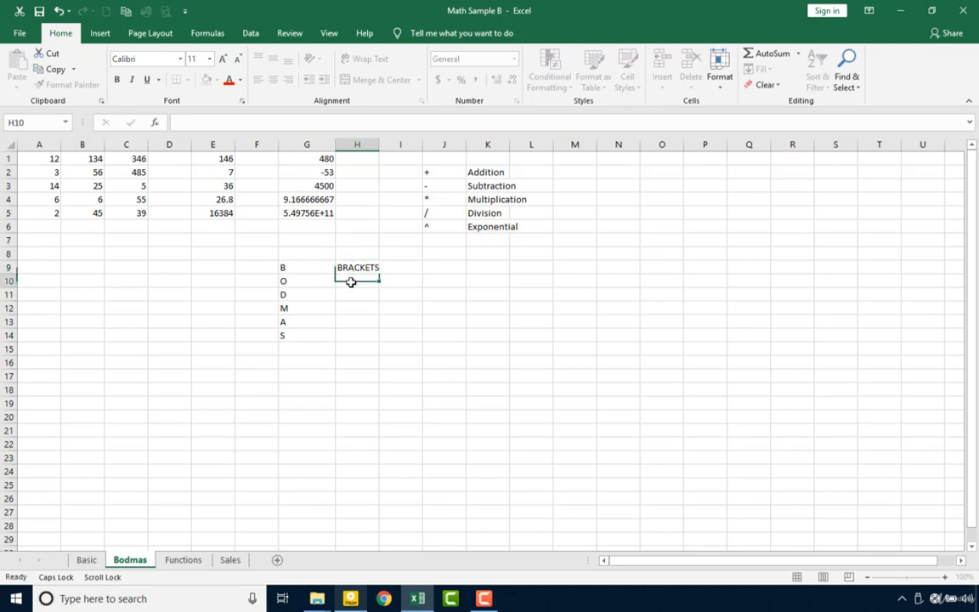
text(OP)
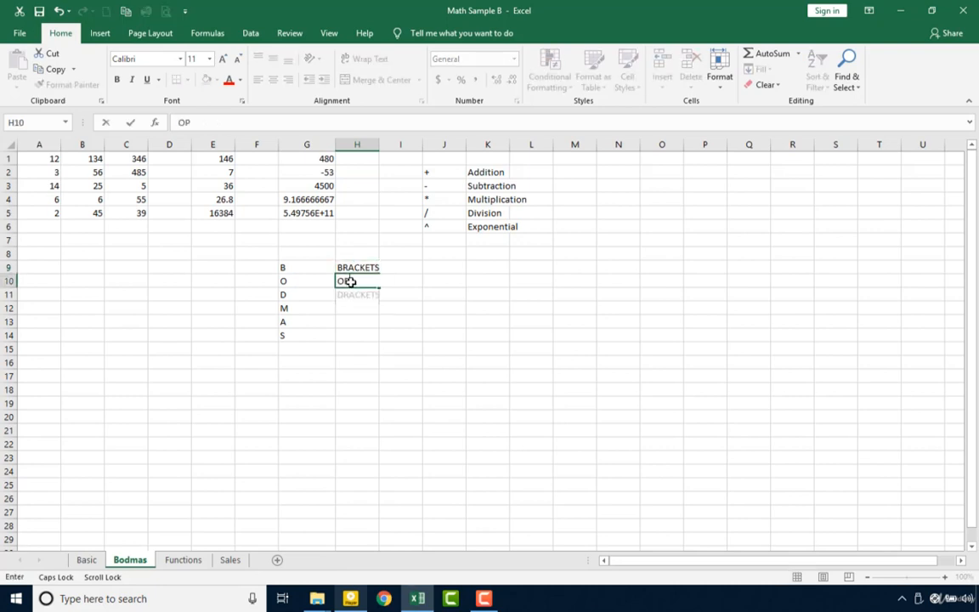
text(ERAND)
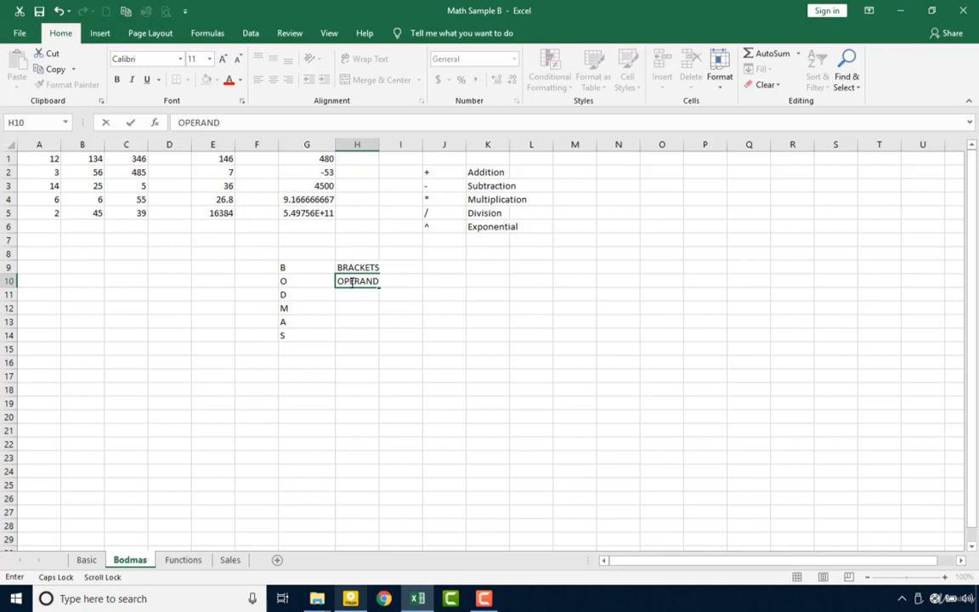
key(Return)
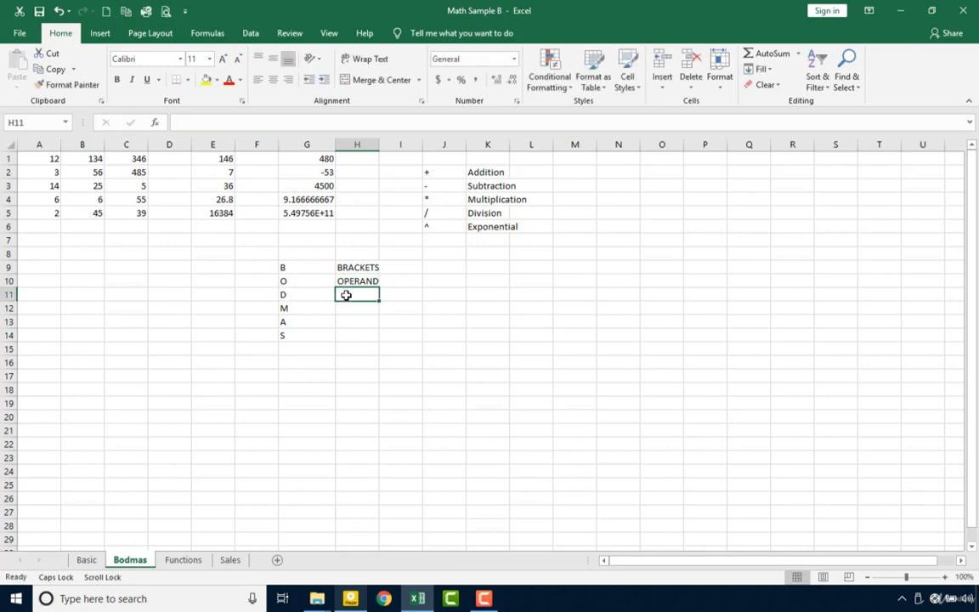
text(DIVIS)
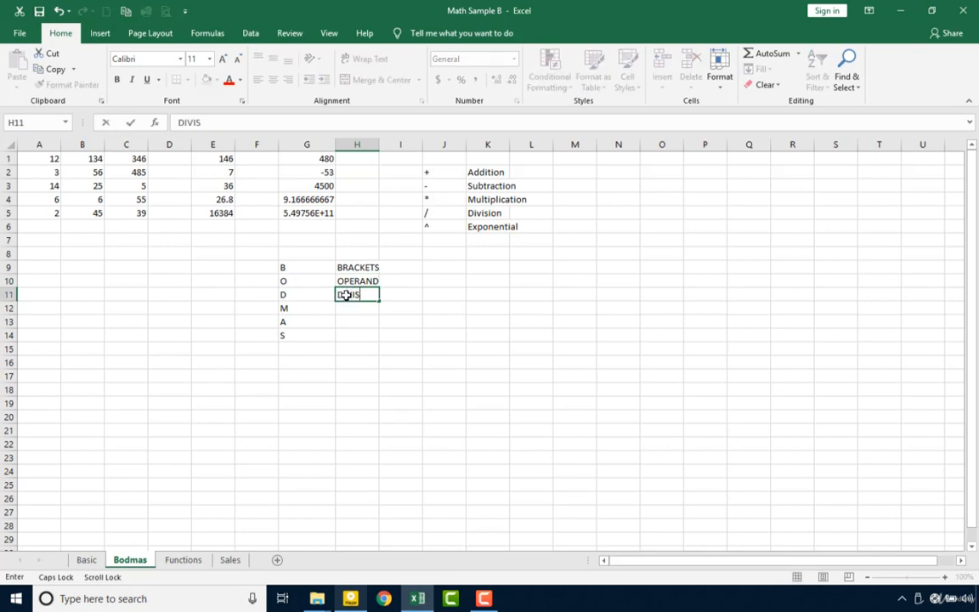
text(ION)
key(Return)
Step: Fill H12:H14 beside the remaining letters with MULTIPLICATION, ADDITION and SUBTRACTION
text(MU)
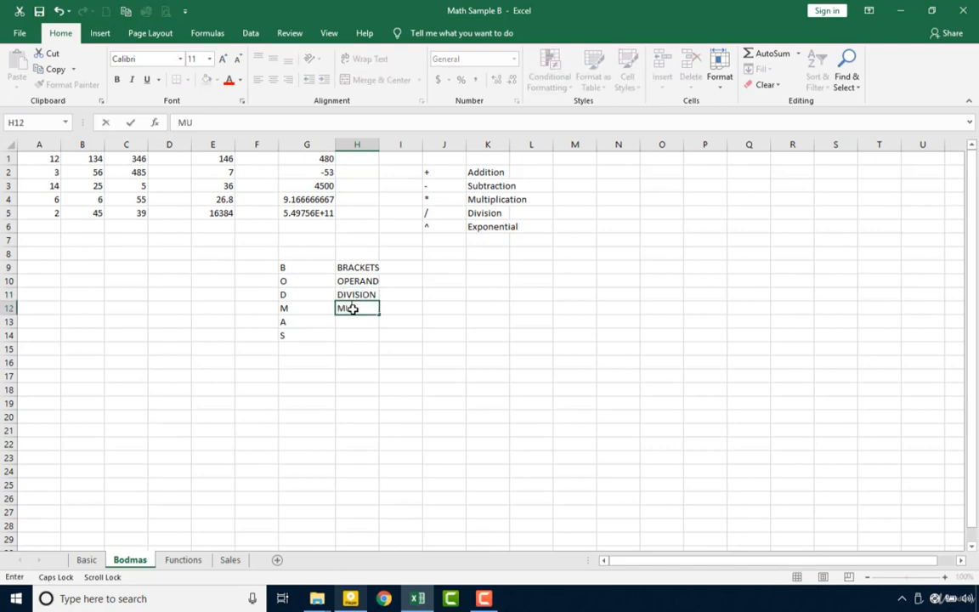
text(LTIPLICATION)
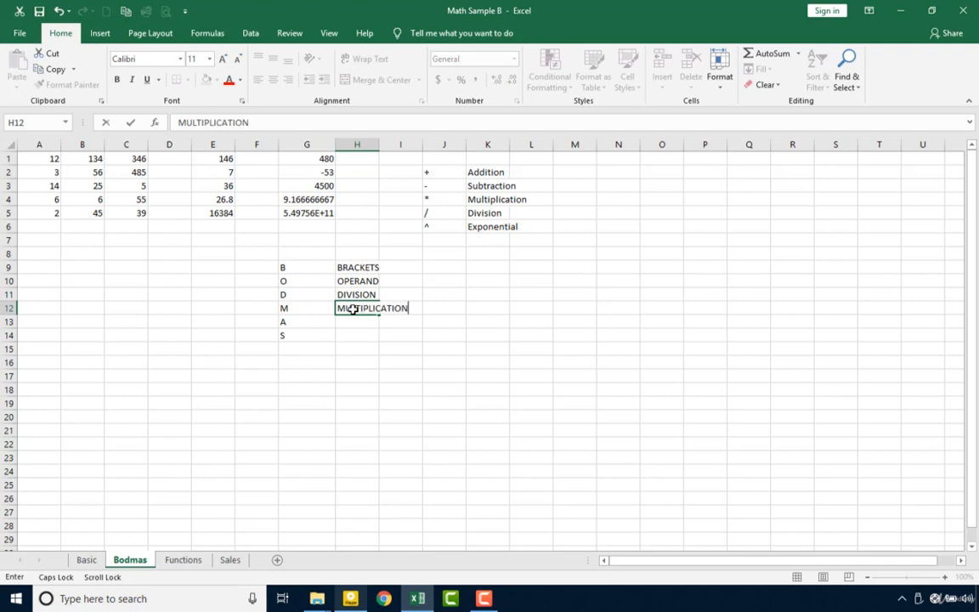
key(Return)
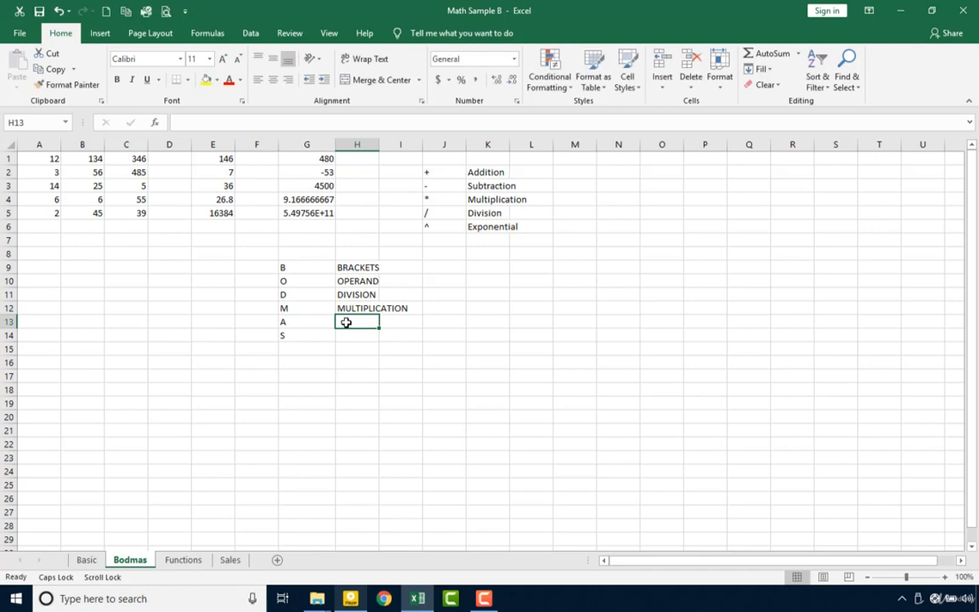
text(ADDIT)
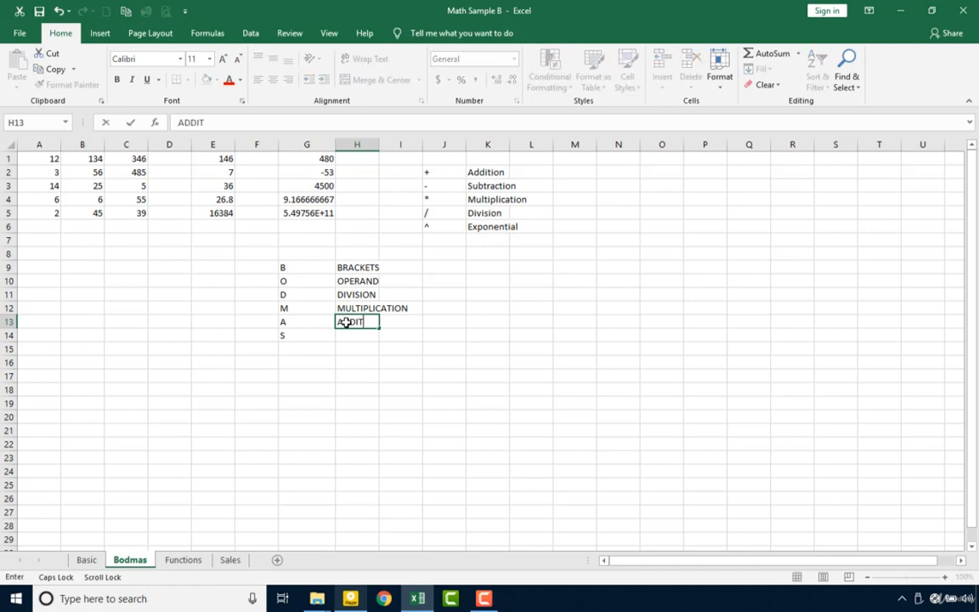
text(ION)
click(348, 331)
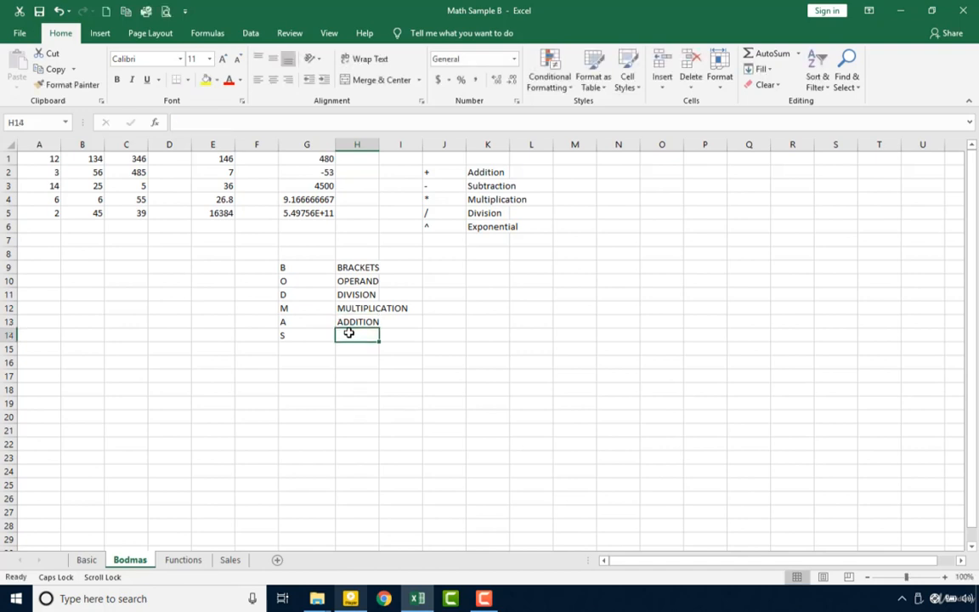
text(SUBT)
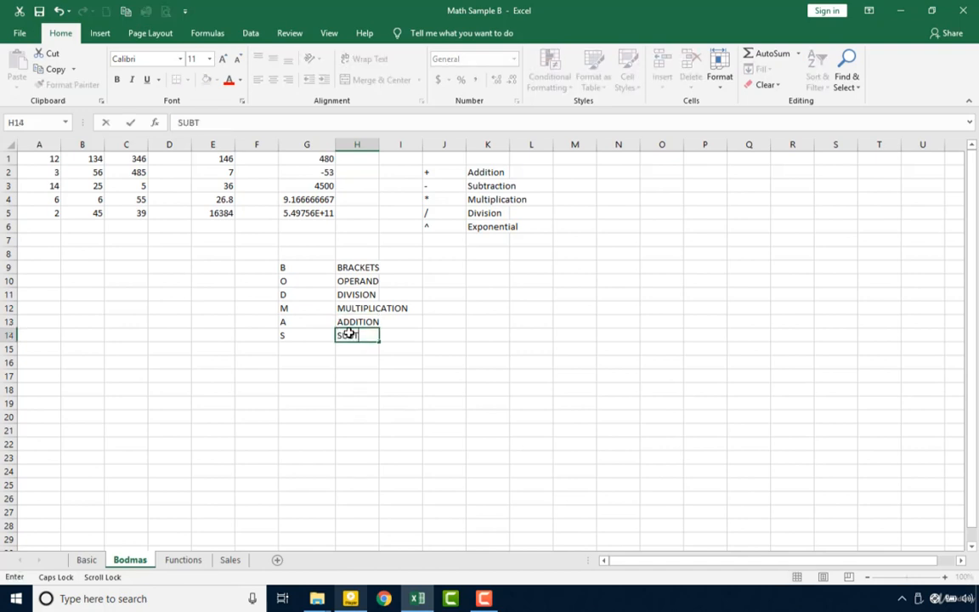
text(RACTION)
click(349, 347)
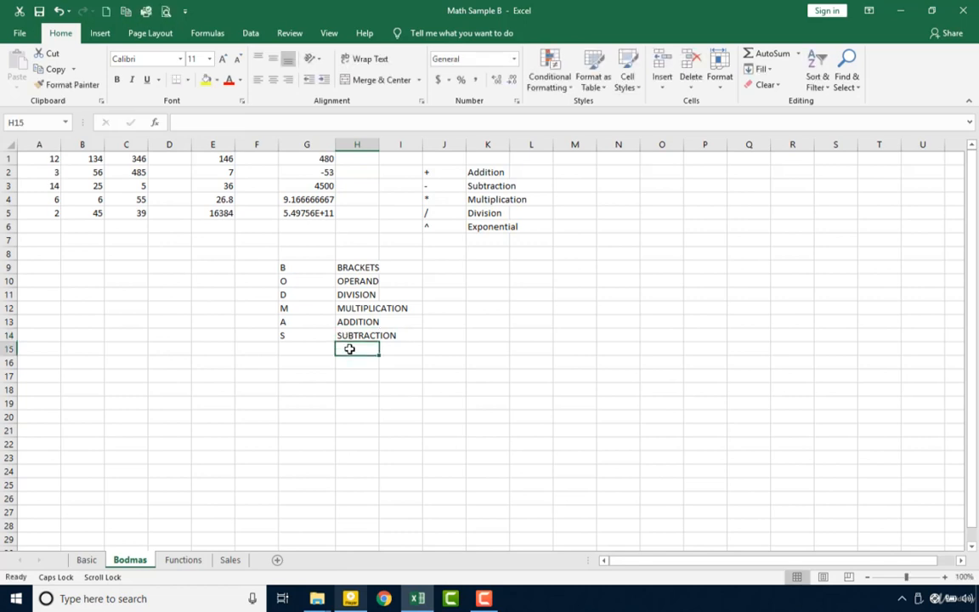
key(Caps_Lock)
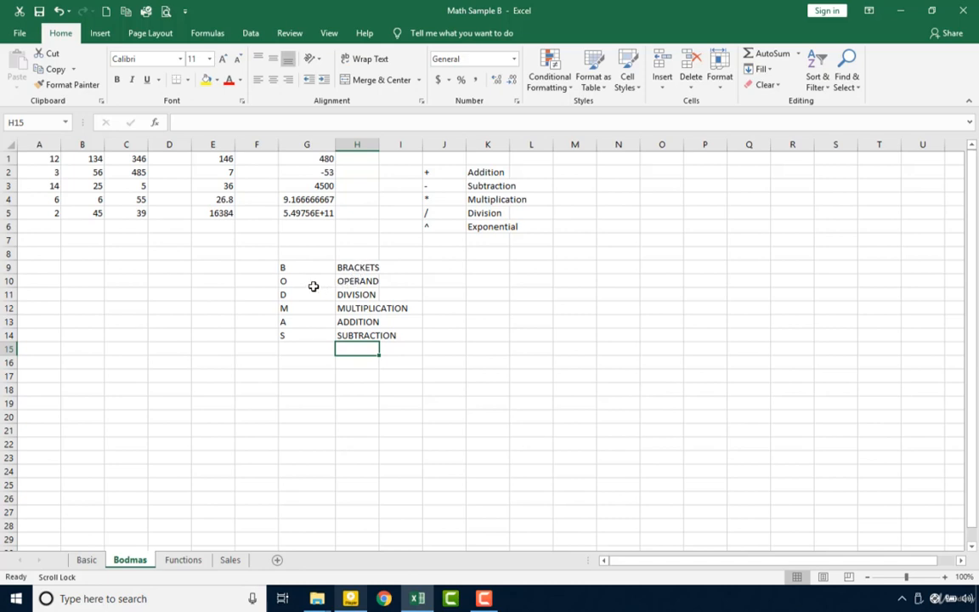
click(264, 294)
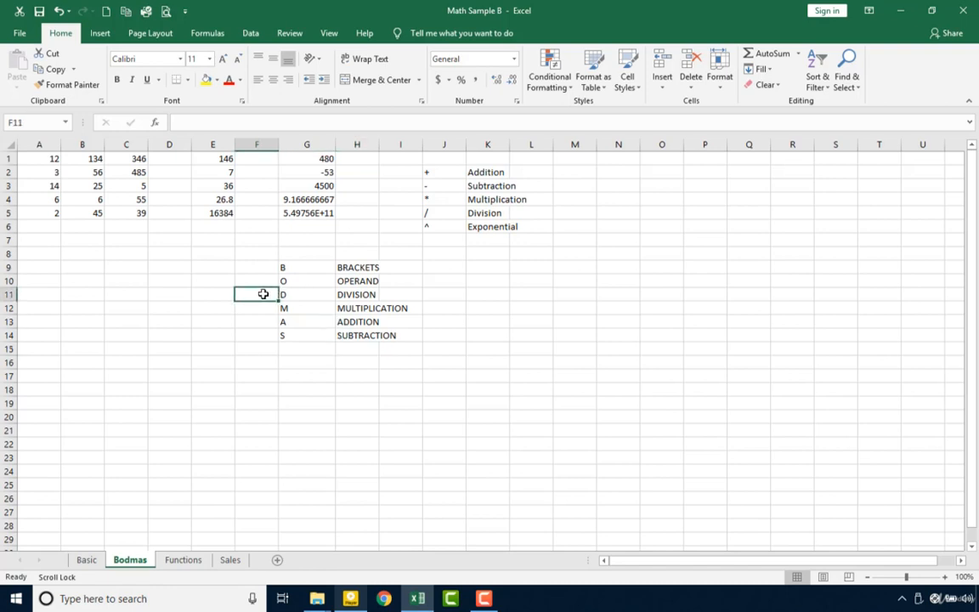
click(293, 325)
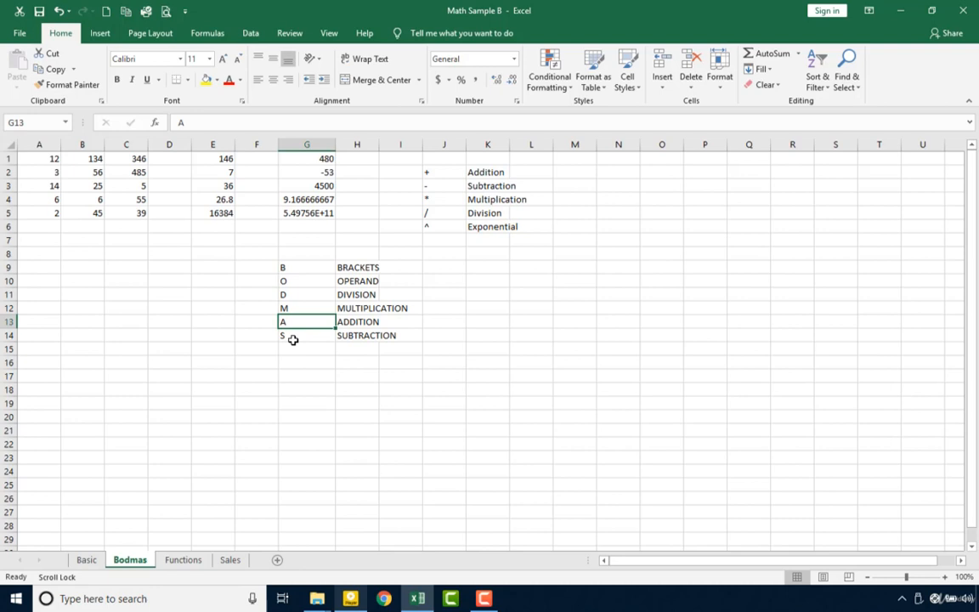
click(293, 339)
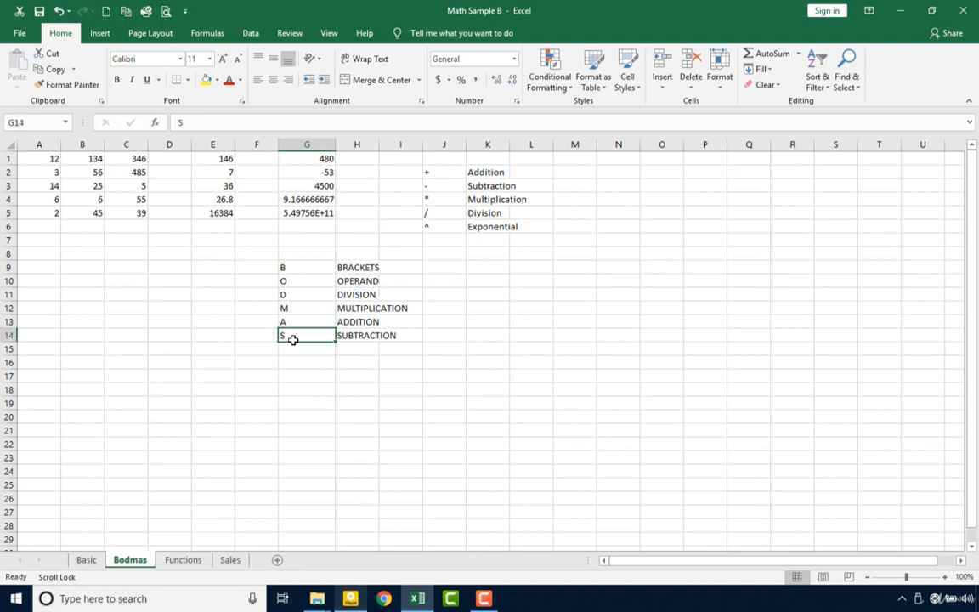
key(Up)
key(Up)
key(Up)
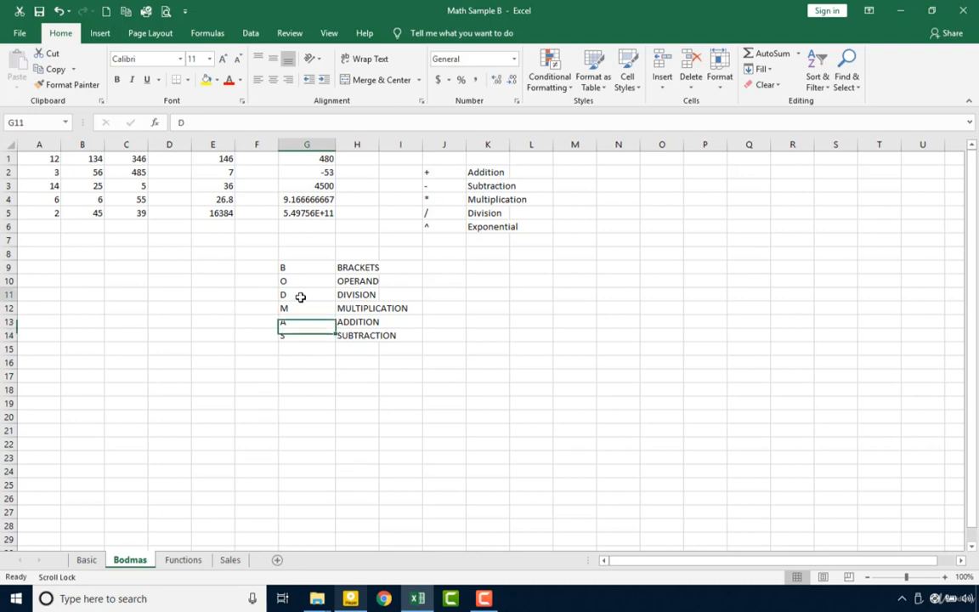
click(301, 312)
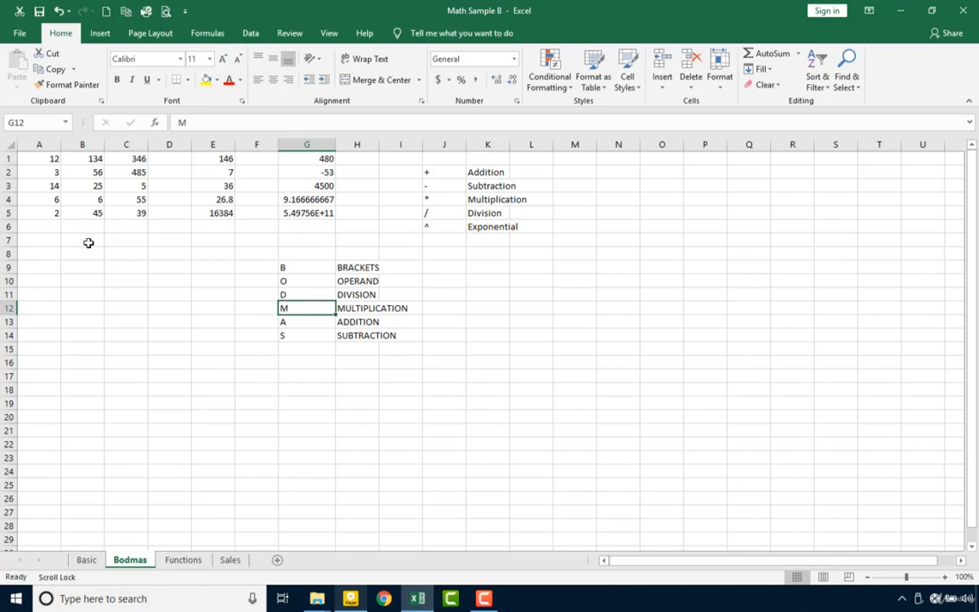
Step: Enter a formula in A9 that adds A1 to the product of A2 and A5, without brackets: =A1+A2*A5
click(39, 267)
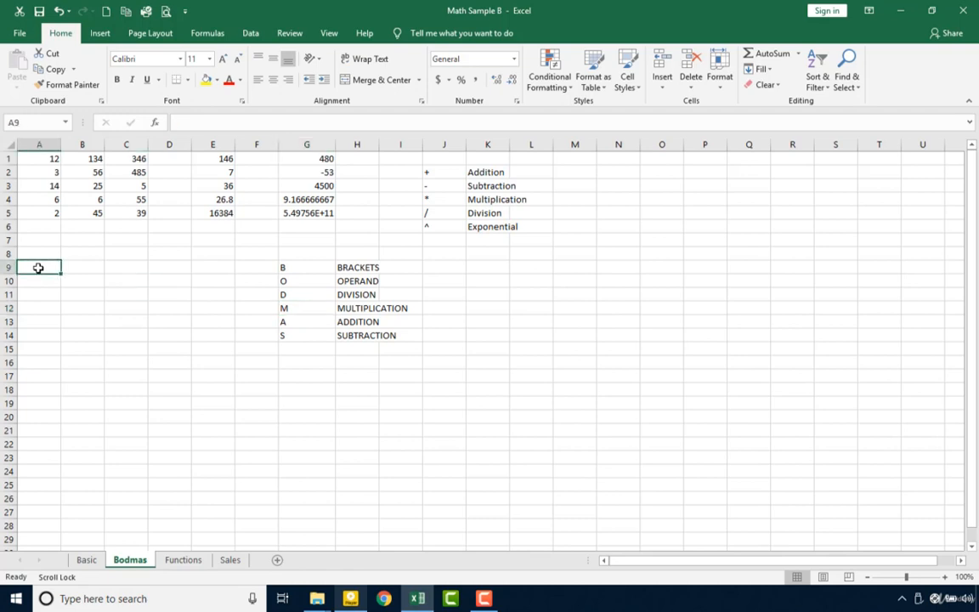
text(=)
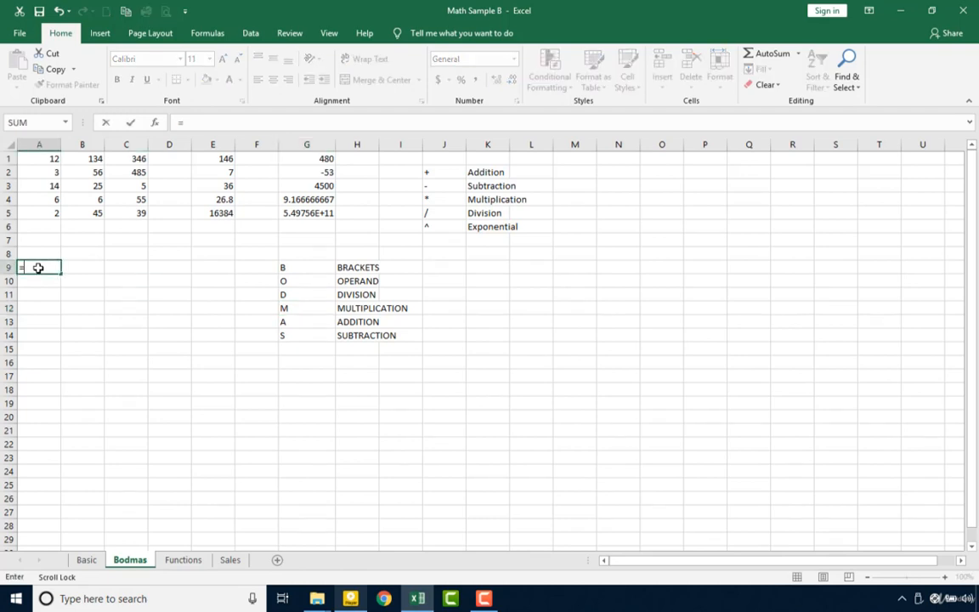
click(47, 161)
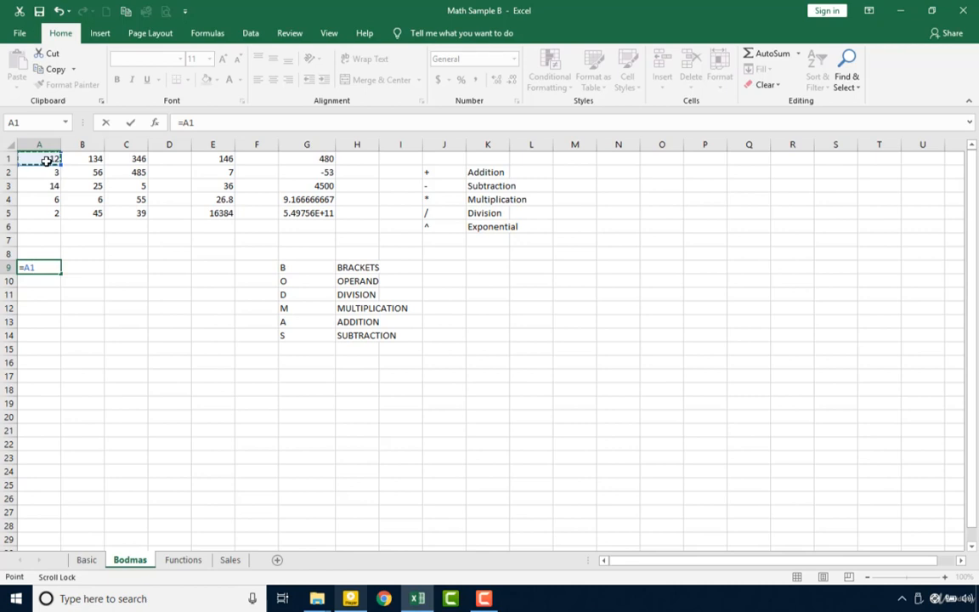
text(+)
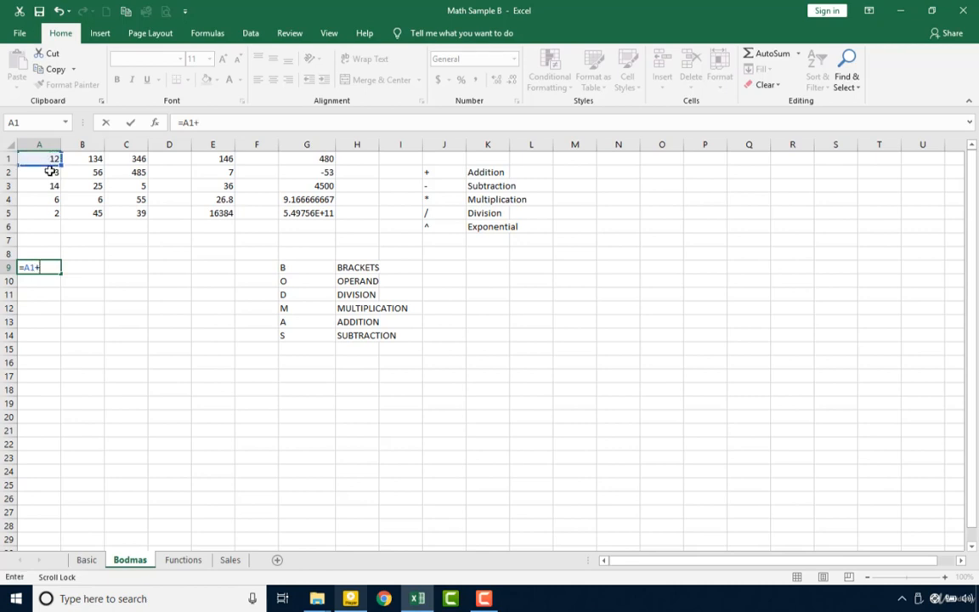
click(50, 174)
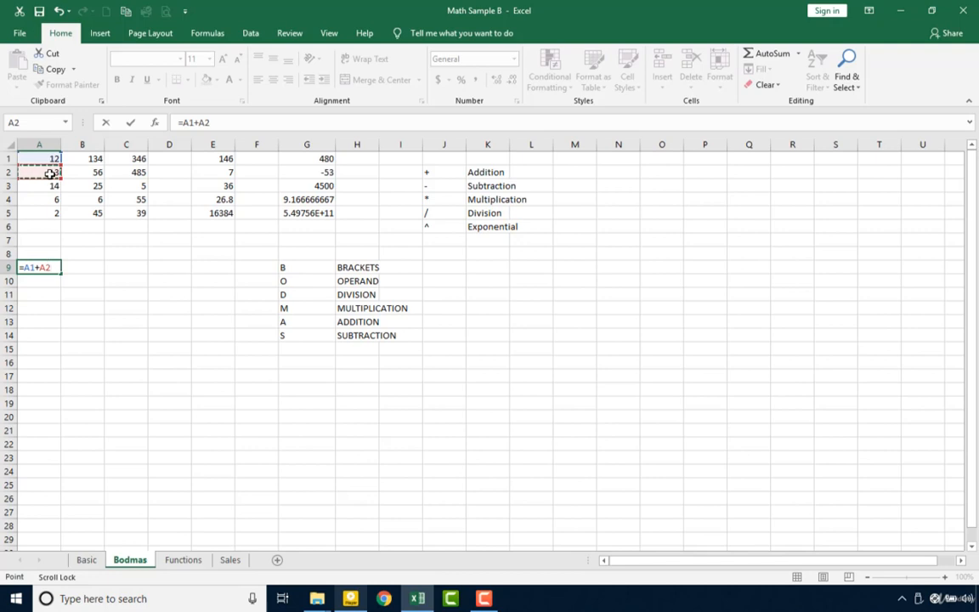
text(*)
click(51, 217)
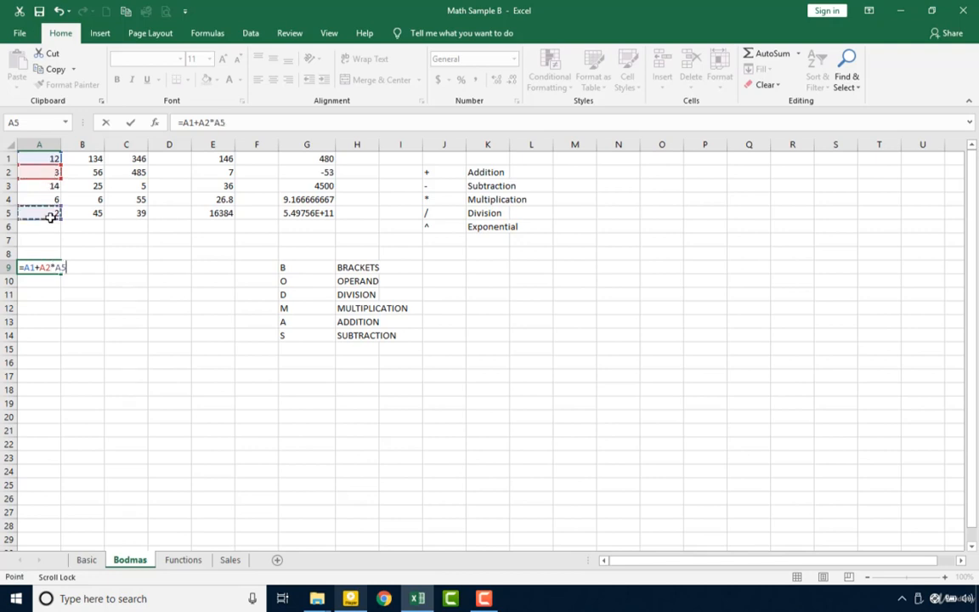
key(Return)
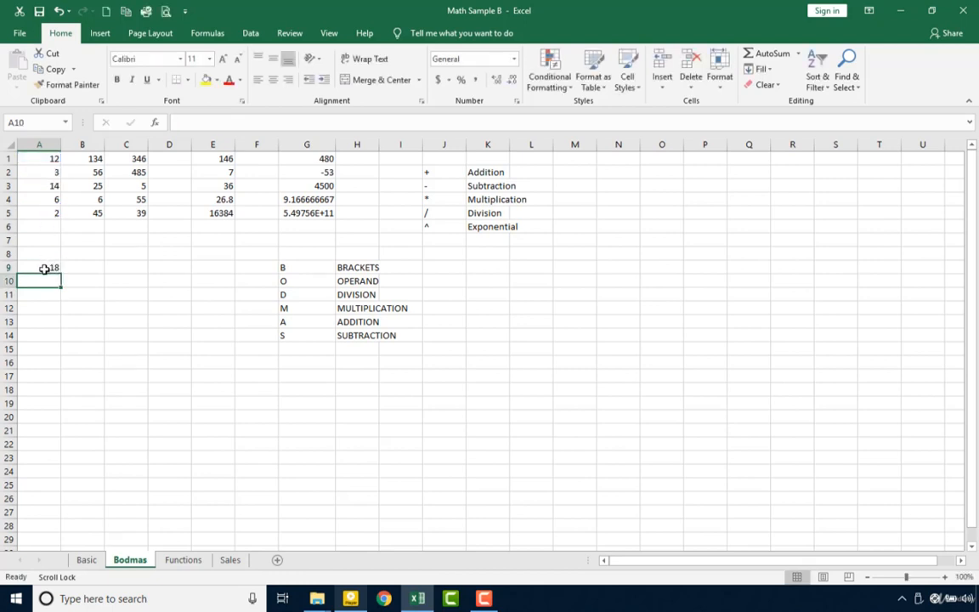
click(45, 267)
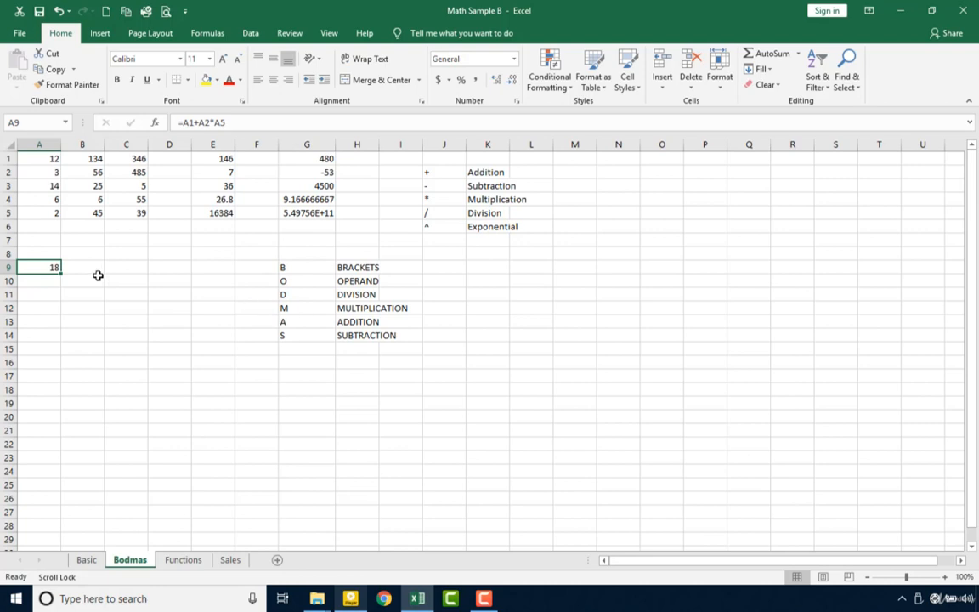
Step: Put brackets around the addition in A9's formula so that it reads =(A1+A2)*A5
double_click(40, 267)
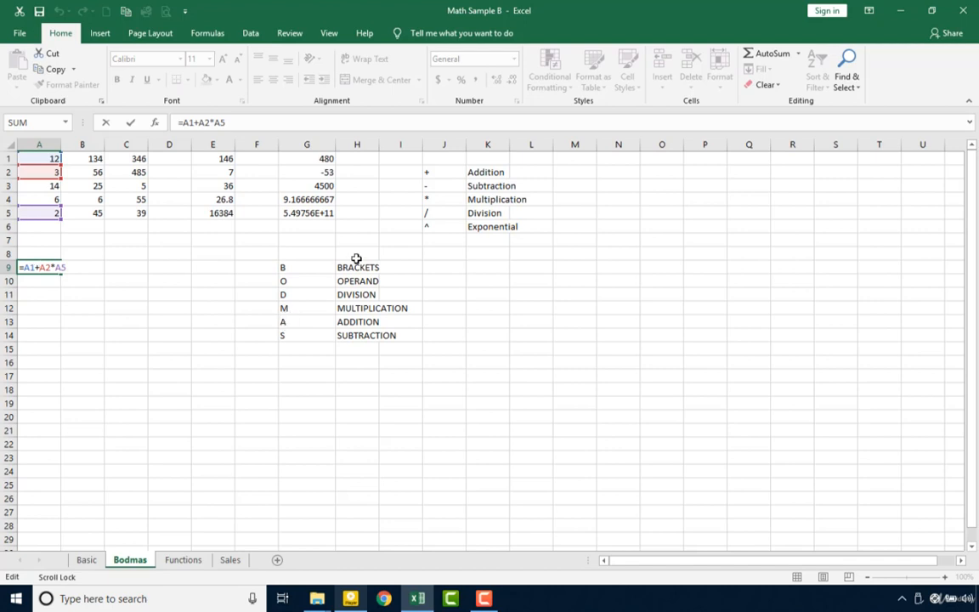
click(24, 270)
text(()
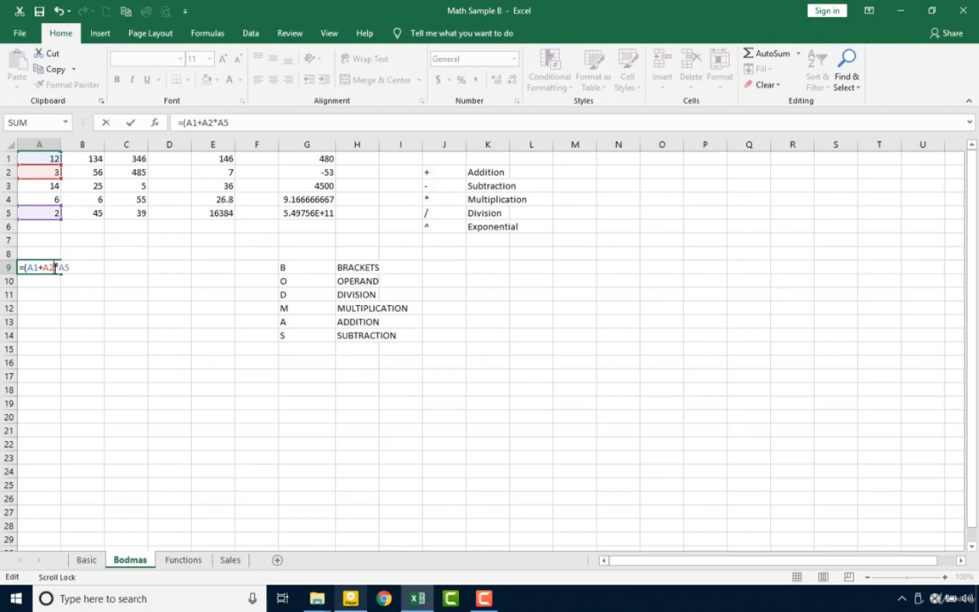
click(55, 269)
text())
key(Return)
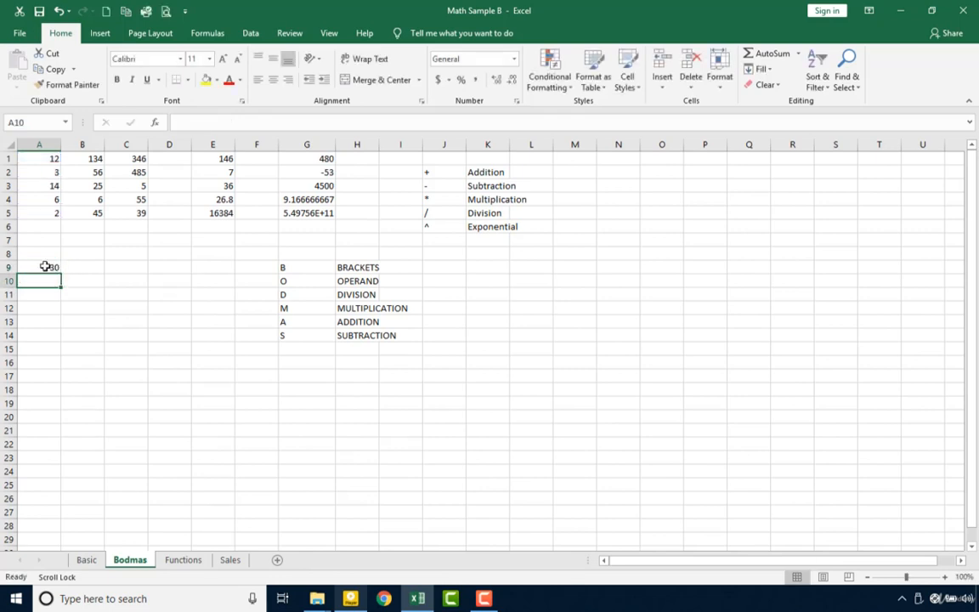
click(45, 266)
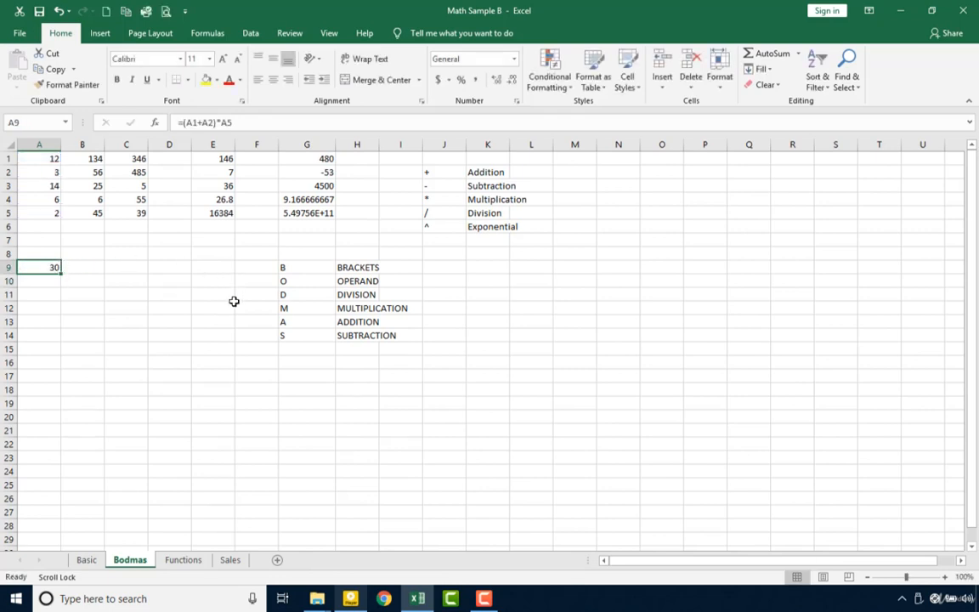